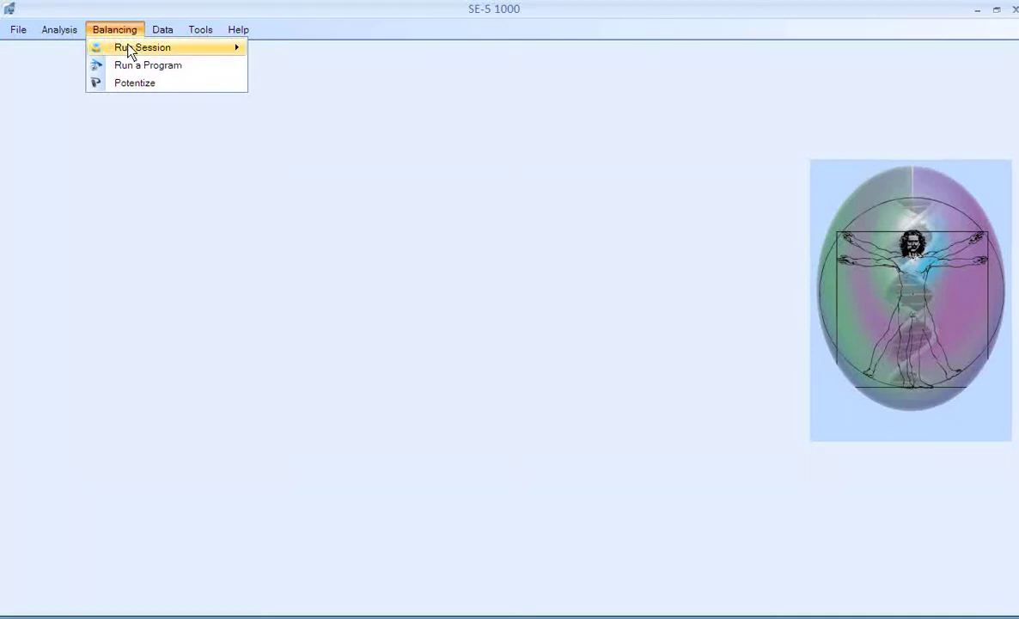
Open Run Multiple Sessions, browse the clients, and select the first client's Test for July session.
{"action": "mouse_move", "coordinate": [128, 48]}
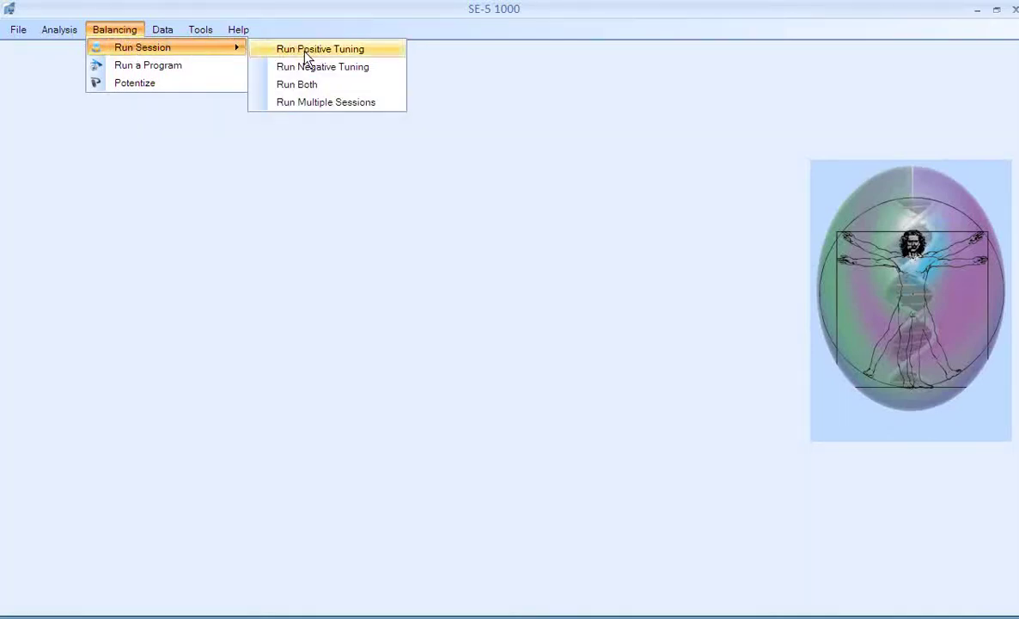
{"action": "left_click", "coordinate": [316, 103]}
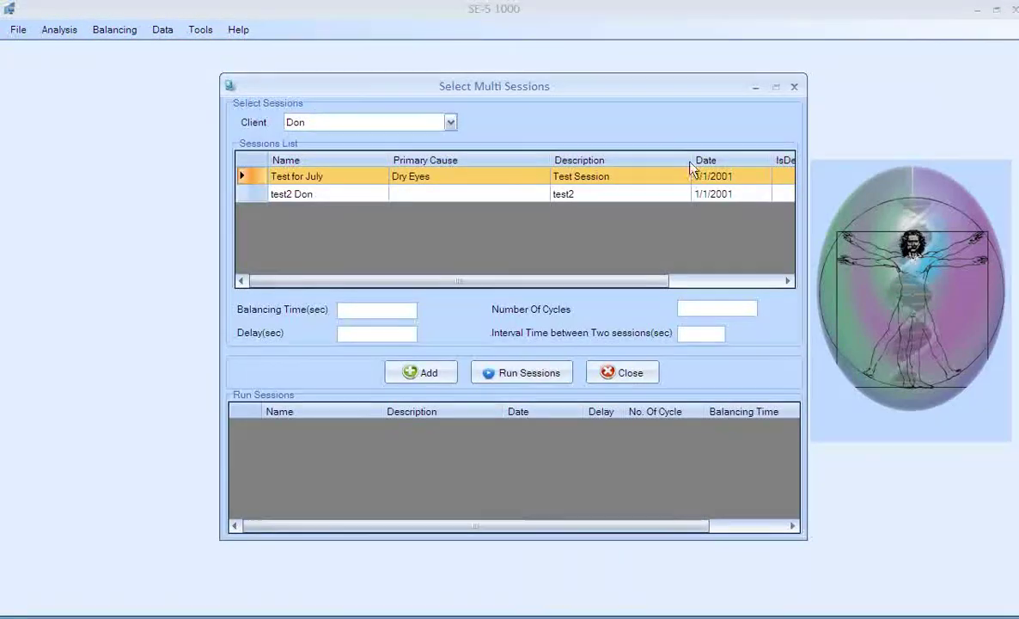
{"action": "left_click", "coordinate": [450, 123]}
{"action": "left_click", "coordinate": [451, 123]}
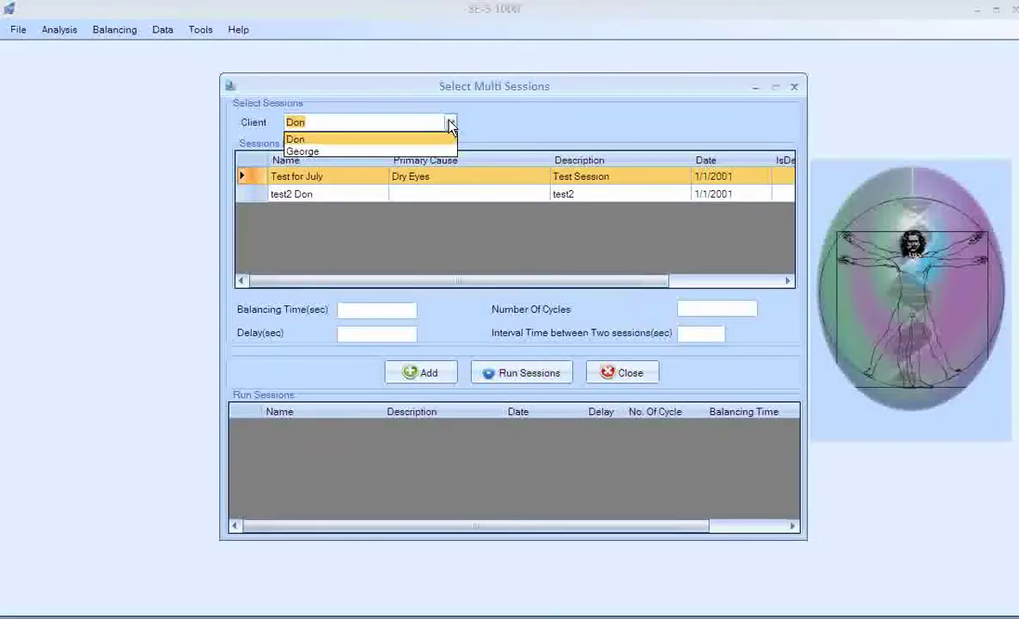
{"action": "left_click", "coordinate": [448, 125]}
{"action": "left_click", "coordinate": [326, 178]}
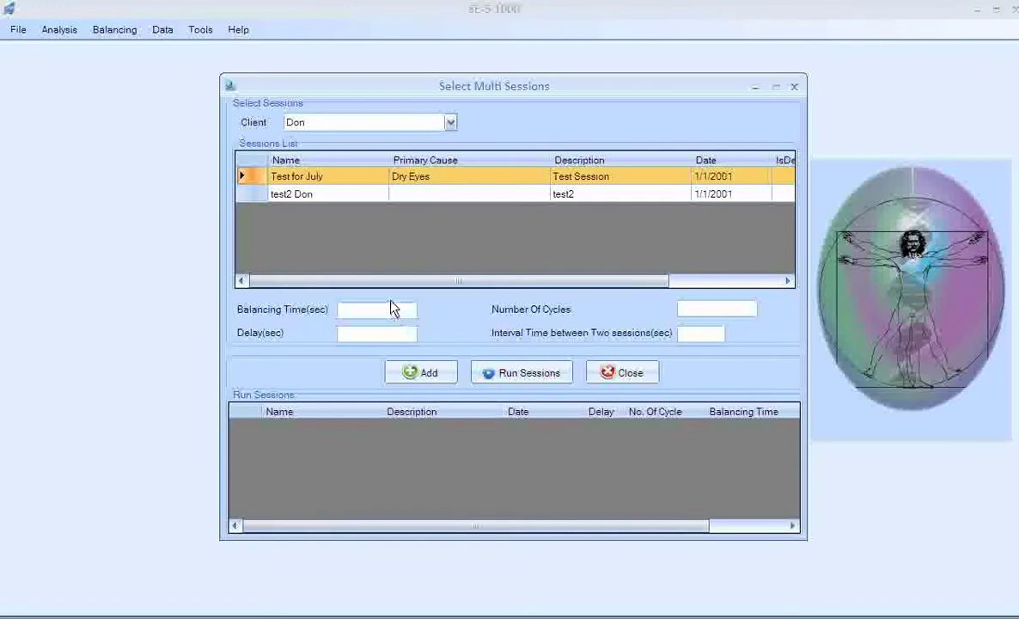
Set Balancing Time to 1 s and Delay to 1 s.
{"action": "left_click", "coordinate": [374, 315]}
{"action": "type", "text": "4"}
{"action": "key", "text": "BackSpace"}
{"action": "type", "text": "0"}
{"action": "key", "text": "BackSpace"}
{"action": "type", "text": "1"}
{"action": "left_click", "coordinate": [355, 340]}
{"action": "type", "text": "1"}
Set 1 cycle and a 10 s interval, then add Test for July to the queue.
{"action": "left_click", "coordinate": [701, 308]}
{"action": "type", "text": "1"}
{"action": "left_click", "coordinate": [696, 336]}
{"action": "type", "text": "3"}
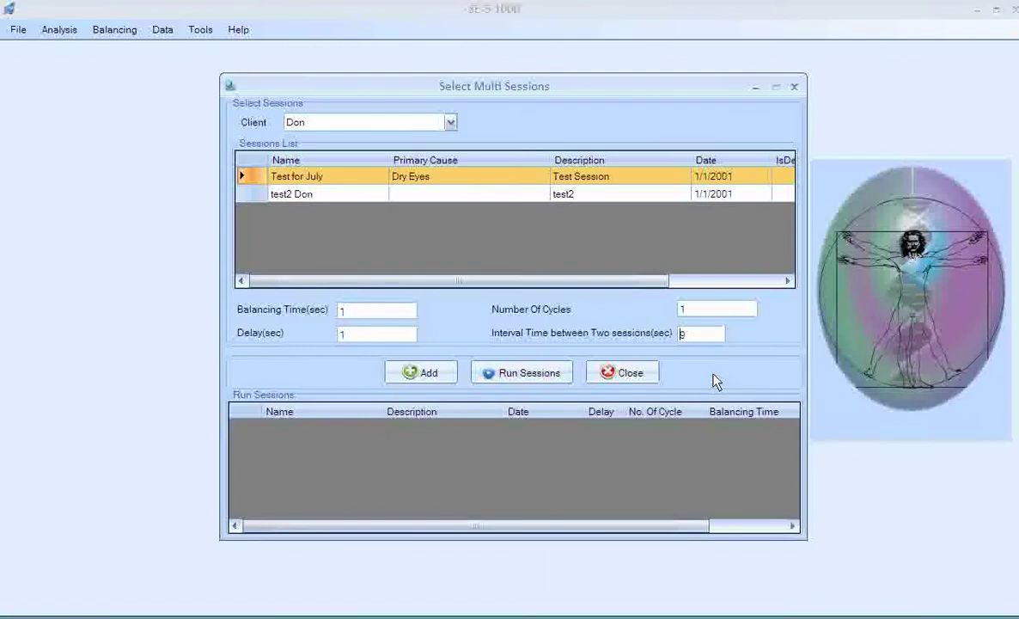
{"action": "key", "text": "BackSpace"}
{"action": "type", "text": "10"}
{"action": "left_click", "coordinate": [430, 373]}
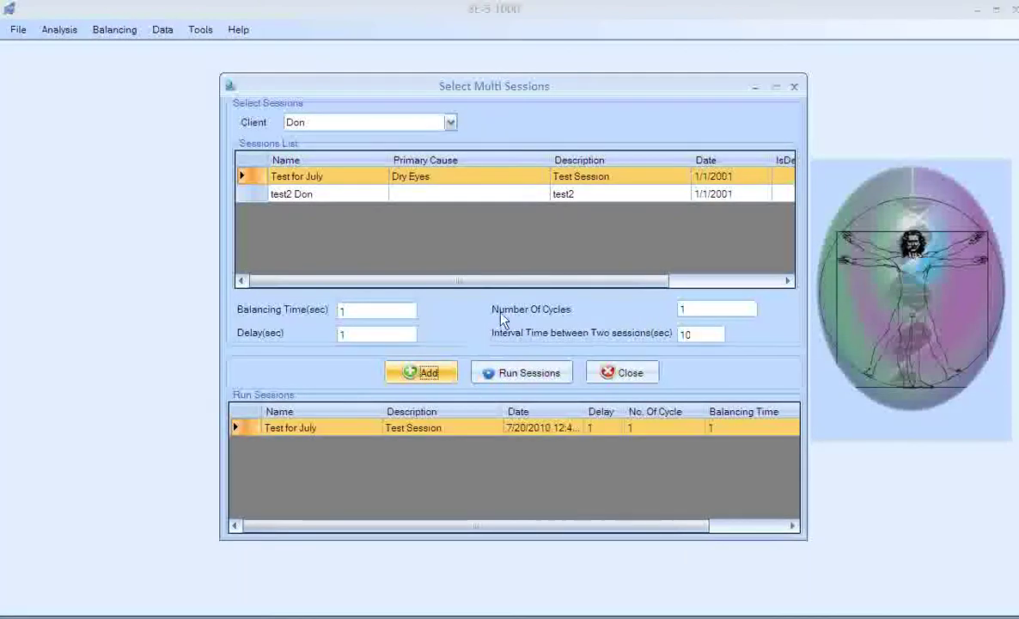
Switch to the second client and add its July 20 session to the run queue.
{"action": "left_click", "coordinate": [452, 124]}
{"action": "left_click", "coordinate": [365, 152]}
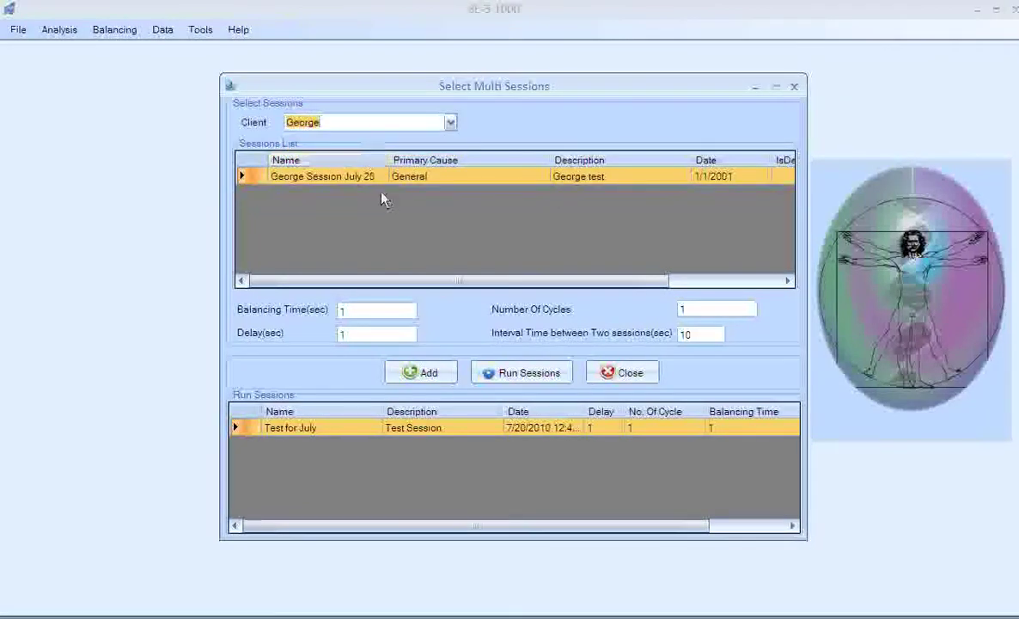
{"action": "left_click", "coordinate": [372, 176]}
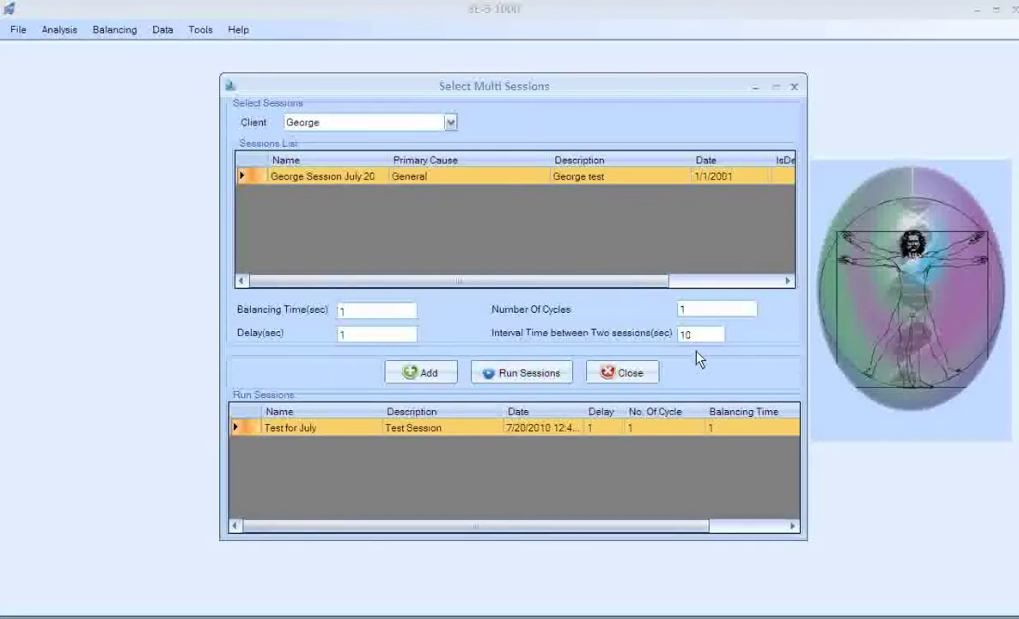
{"action": "left_click", "coordinate": [419, 377]}
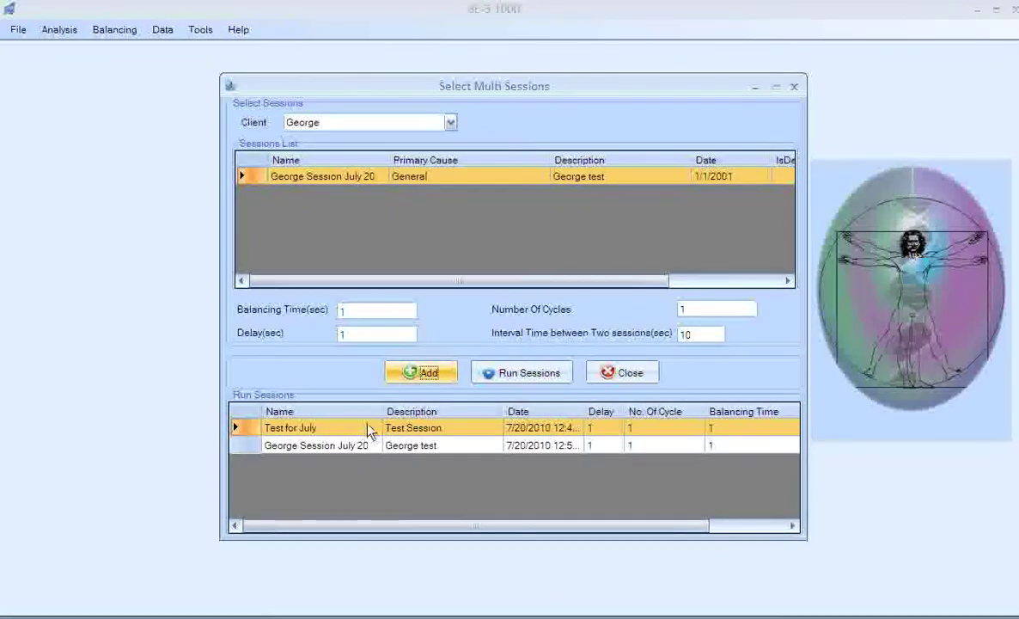
Switch back to the first client, select test2, and set Balancing Time to 4.
{"action": "left_click", "coordinate": [450, 122]}
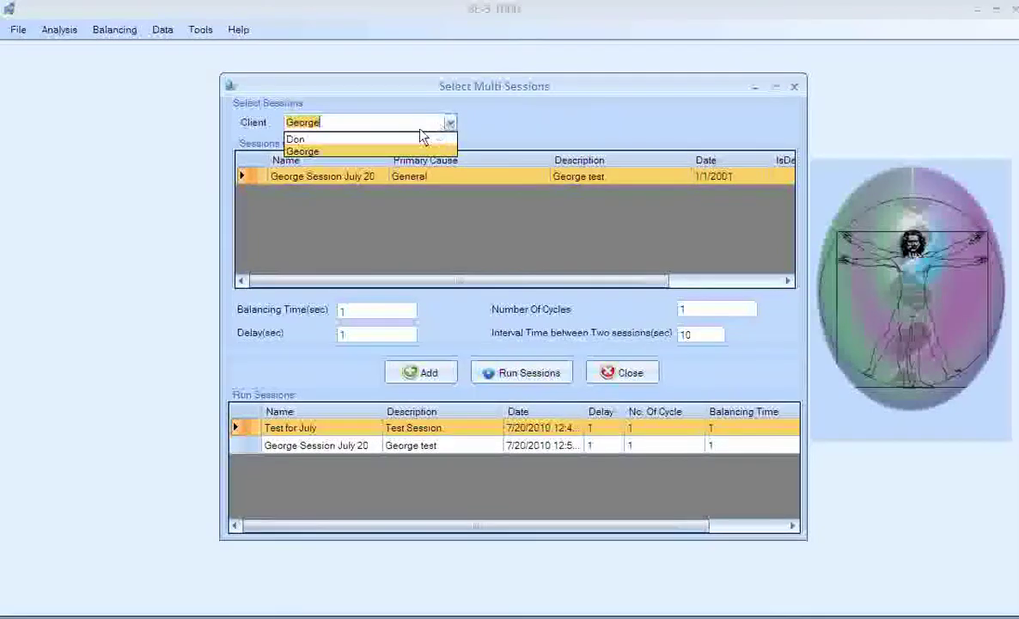
{"action": "left_click", "coordinate": [380, 139]}
{"action": "left_click", "coordinate": [332, 195]}
{"action": "left_click", "coordinate": [378, 313]}
{"action": "type", "text": "0"}
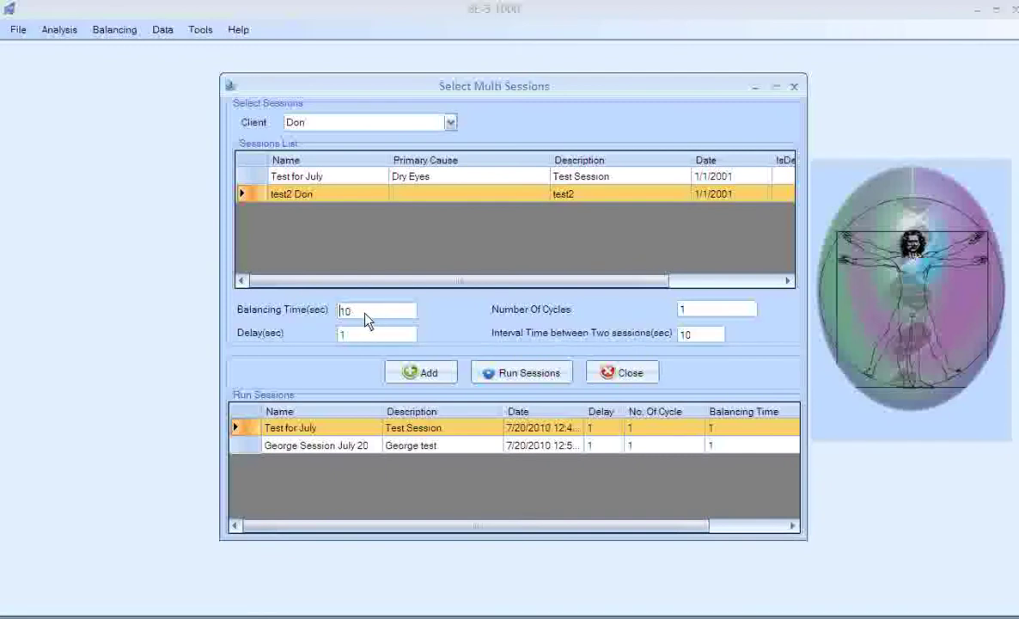
{"action": "key", "text": "BackSpace"}
{"action": "type", "text": "0"}
{"action": "double_click", "coordinate": [365, 320]}
{"action": "key", "text": "Tab"}
{"action": "type", "text": "4"}
Set Number Of Cycles to 5 and add test2 to the run queue.
{"action": "key", "text": "Tab"}
{"action": "type", "text": "0"}
{"action": "key", "text": "BackSpace"}
{"action": "type", "text": "5"}
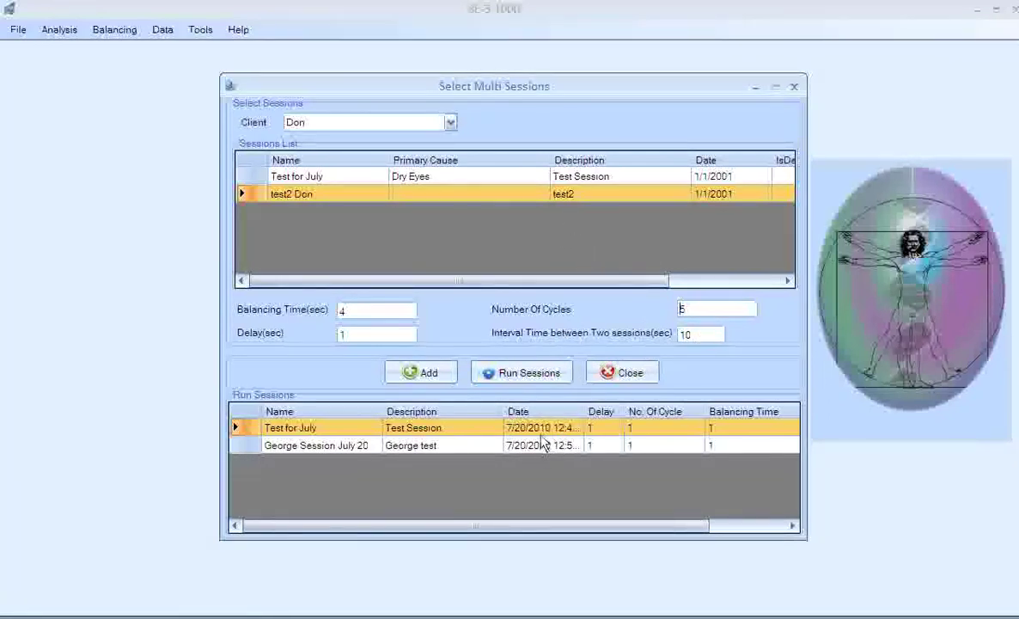
{"action": "left_click", "coordinate": [412, 377]}
Open the RunSession window for the queued sessions with Run Sessions.
{"action": "left_click", "coordinate": [527, 375]}
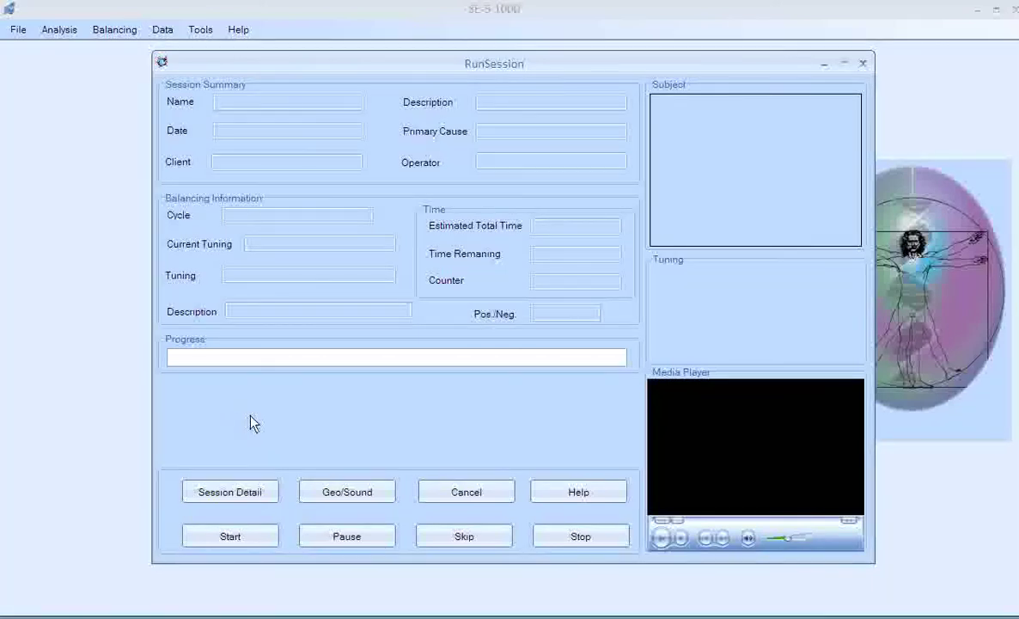
Start the queue in the RunSession window, playing Test for July first.
{"action": "left_click", "coordinate": [229, 538]}
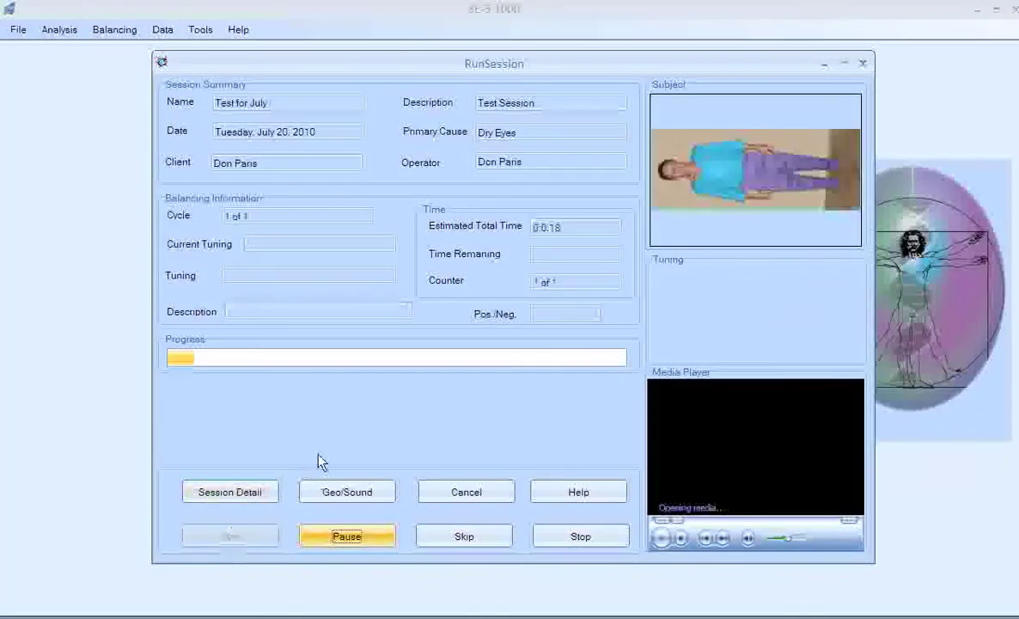